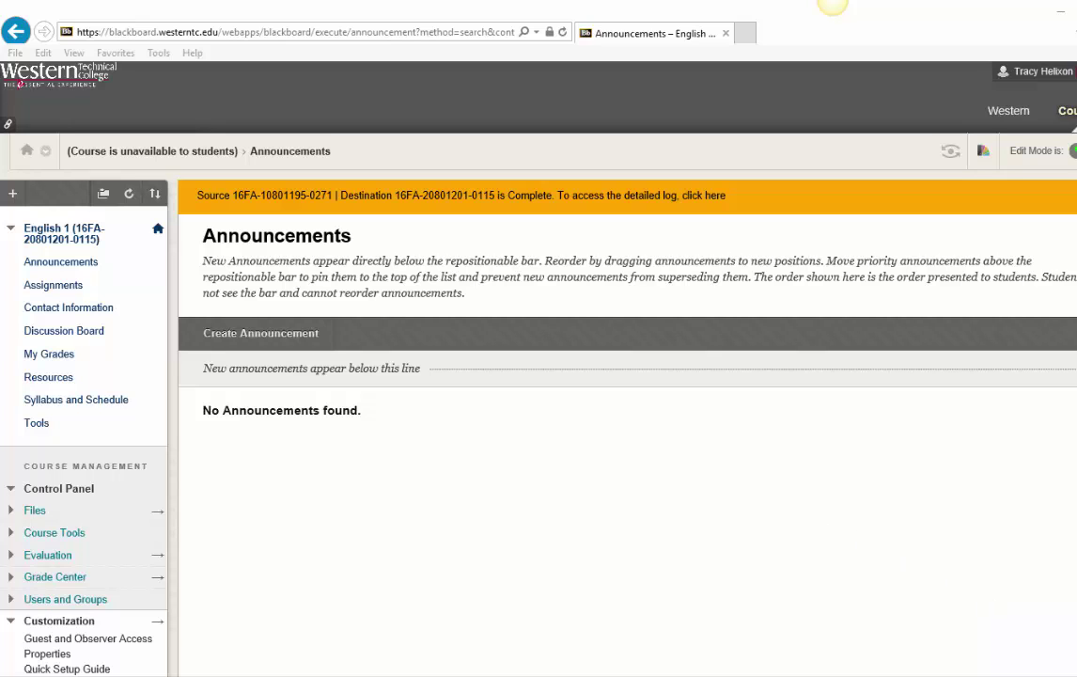
- Consult the standard course shell explanation in the Word document StandardCourseShellExplanationFinal.docx, and return to the English 1 course in Blackboard
click(197, 662)
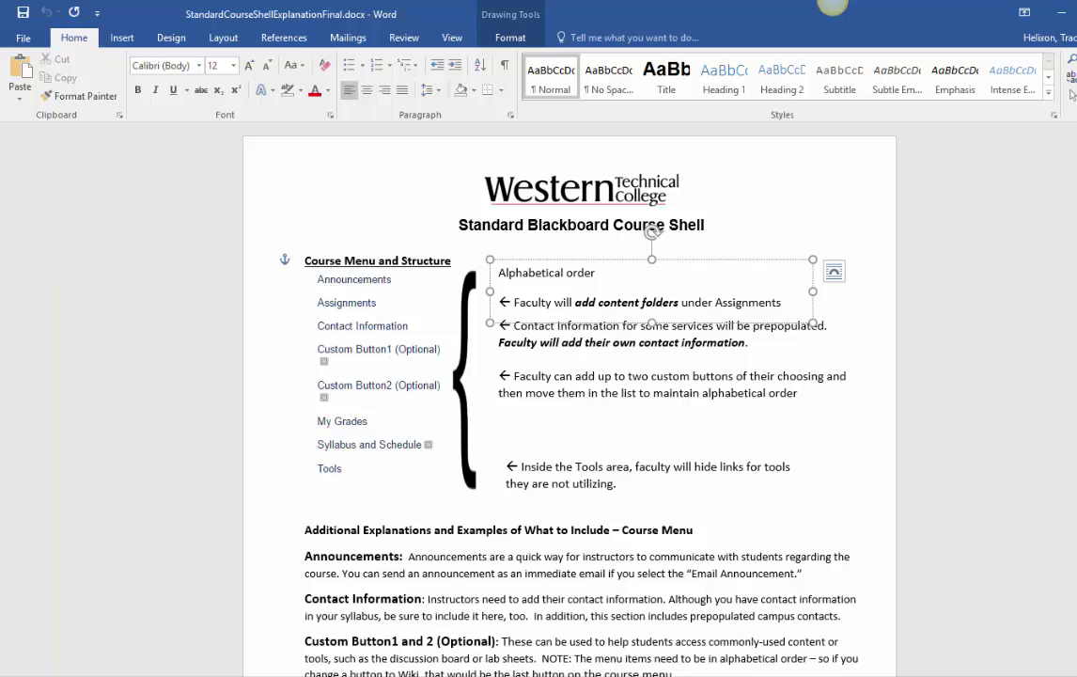
click(103, 629)
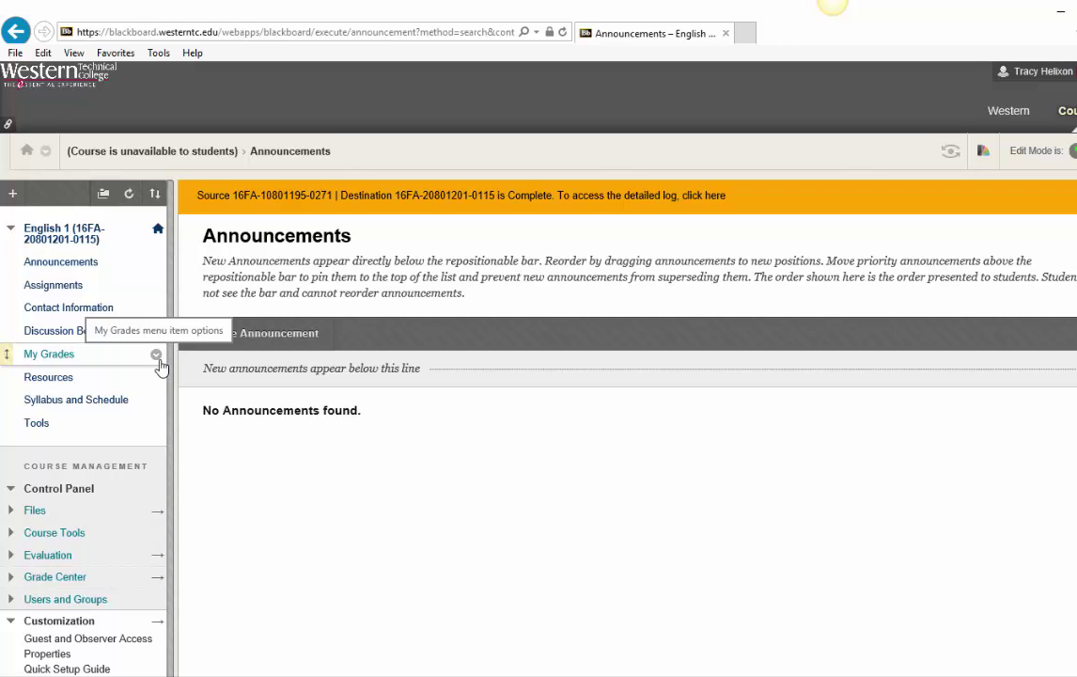
- Open a new announcement form from the course's Announcements page and review its subject, message, date restriction and email options
click(63, 264)
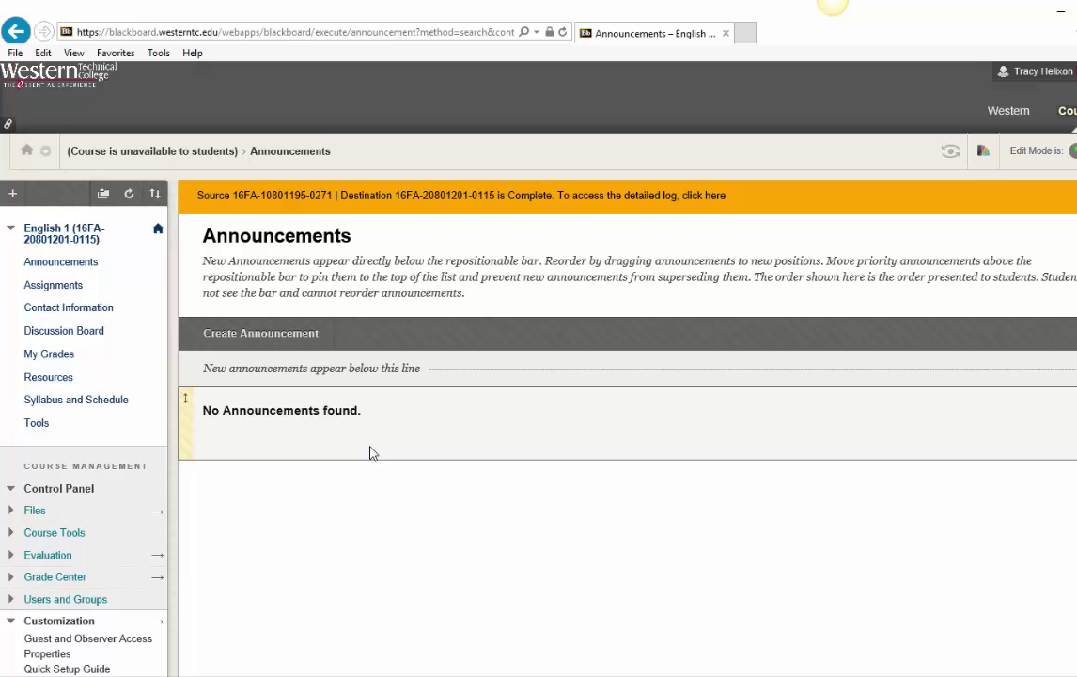
click(260, 336)
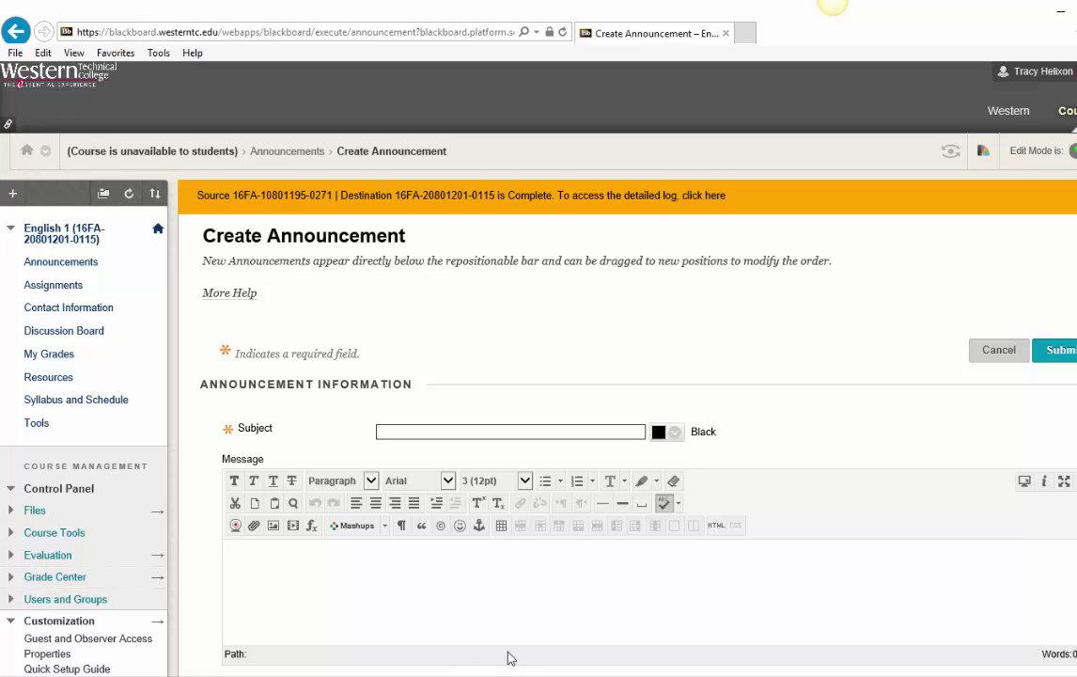
scroll(589, 644, down, 3)
scroll(589, 643, down, 1)
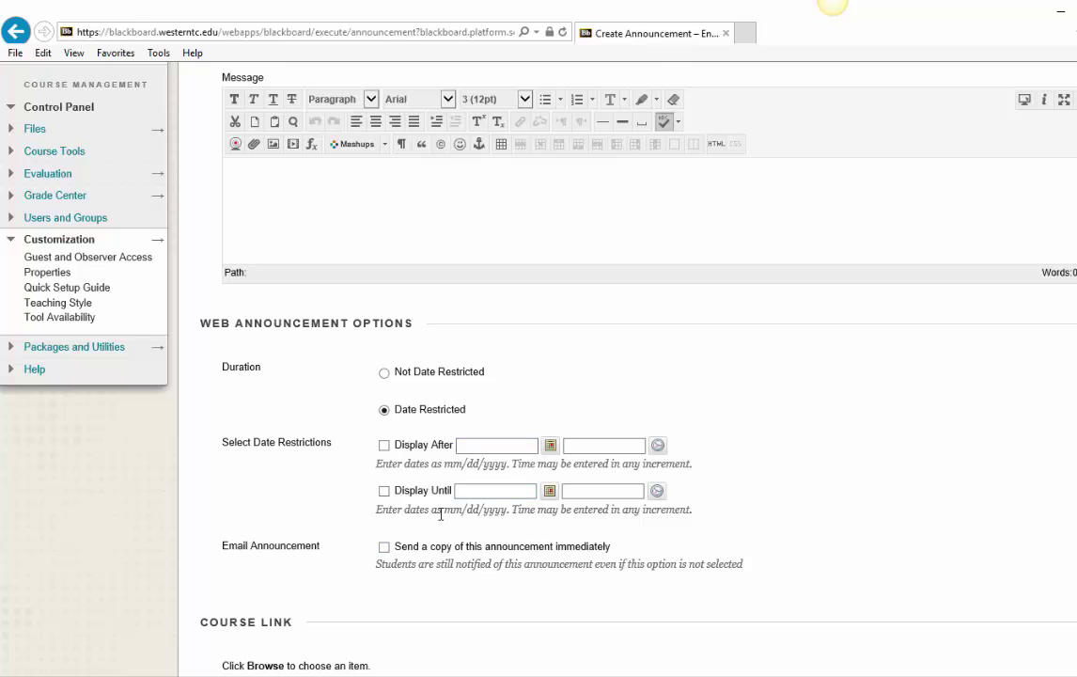
scroll(384, 425, up, 2)
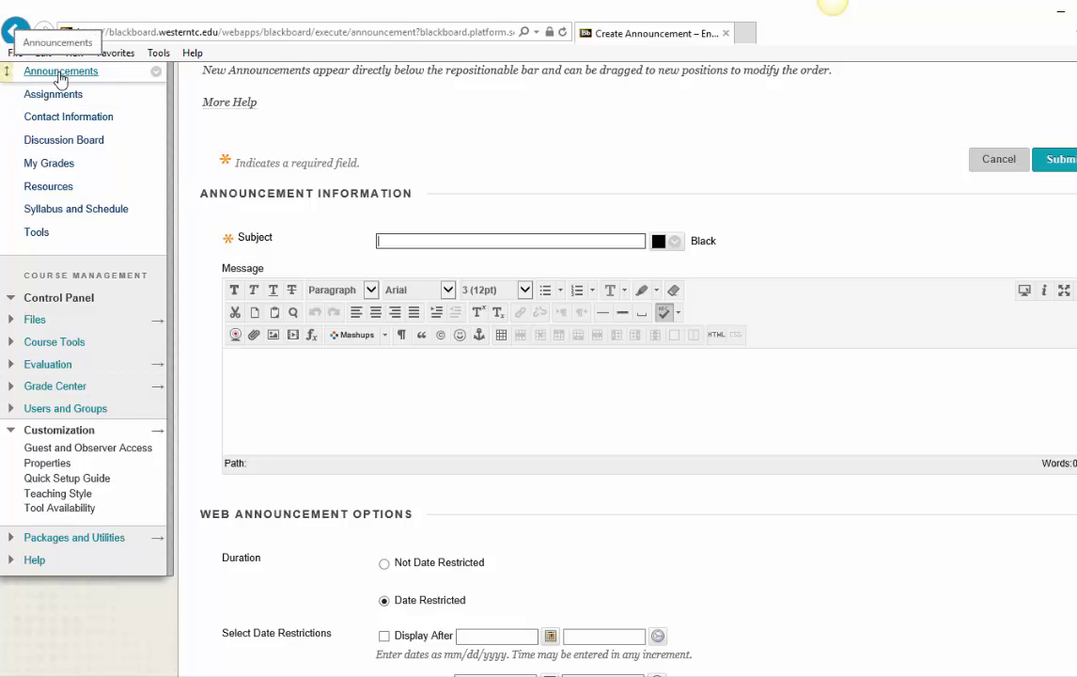
scroll(792, 474, up, 2)
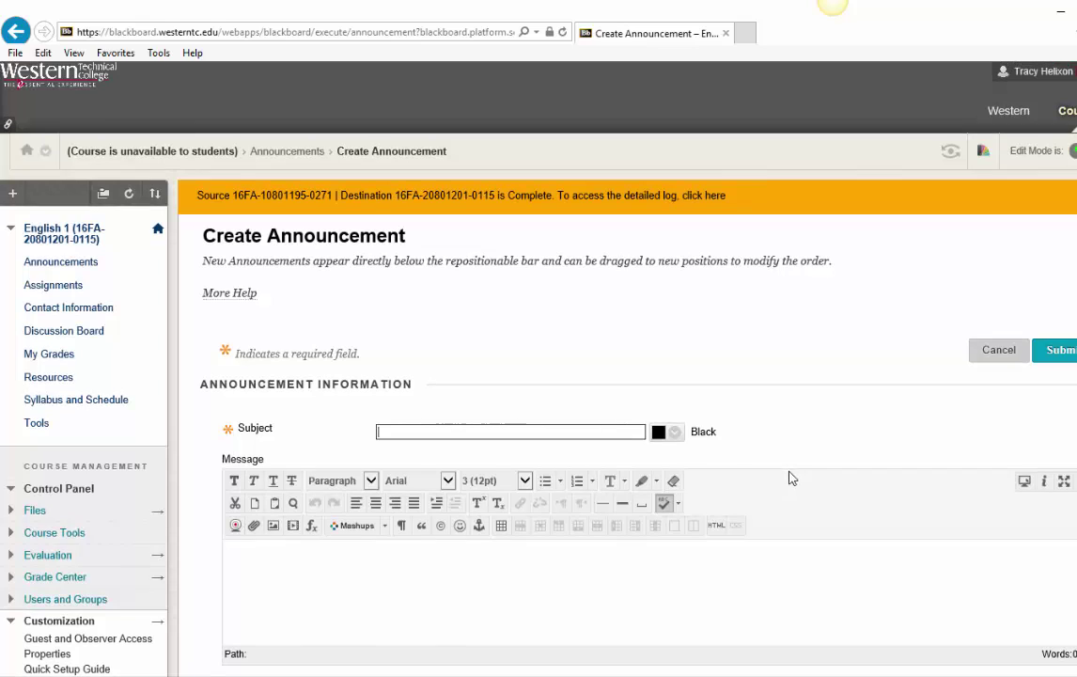
- Open the Week Two: September 12-18 folder under Assignments and review its overview, readings and quiz items
click(55, 289)
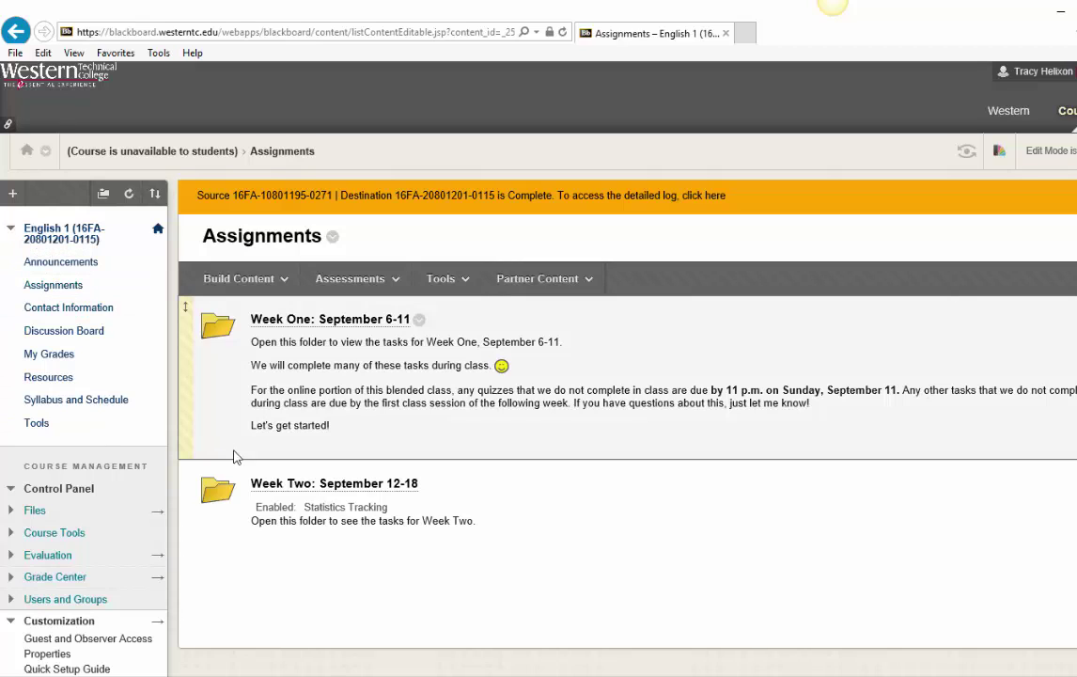
click(316, 485)
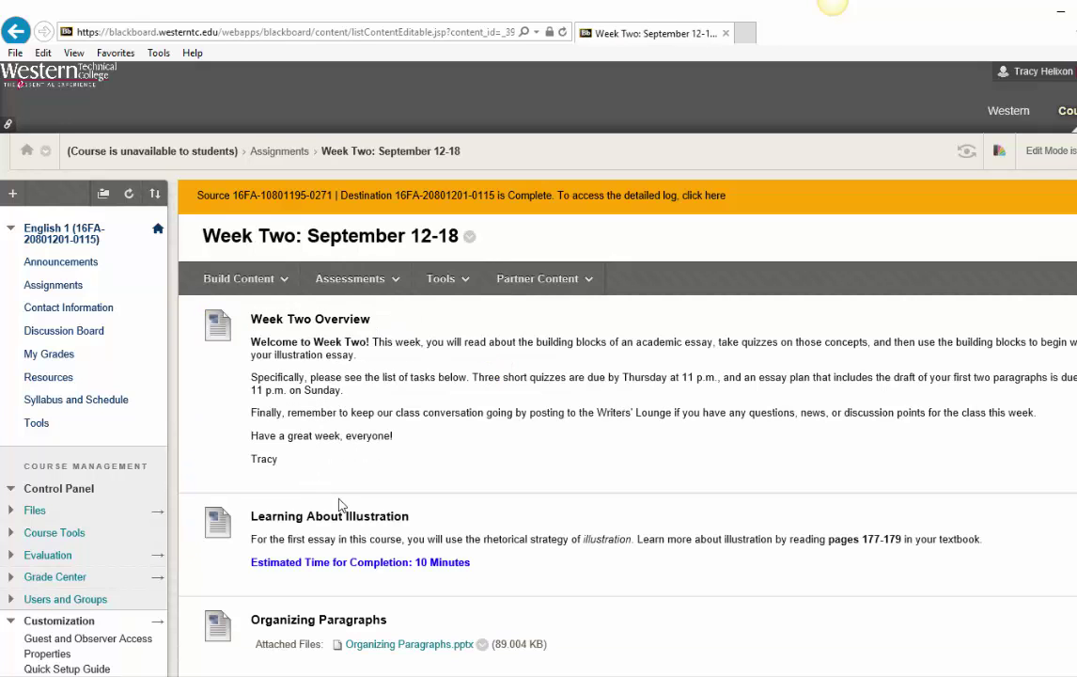
scroll(500, 512, down, 1)
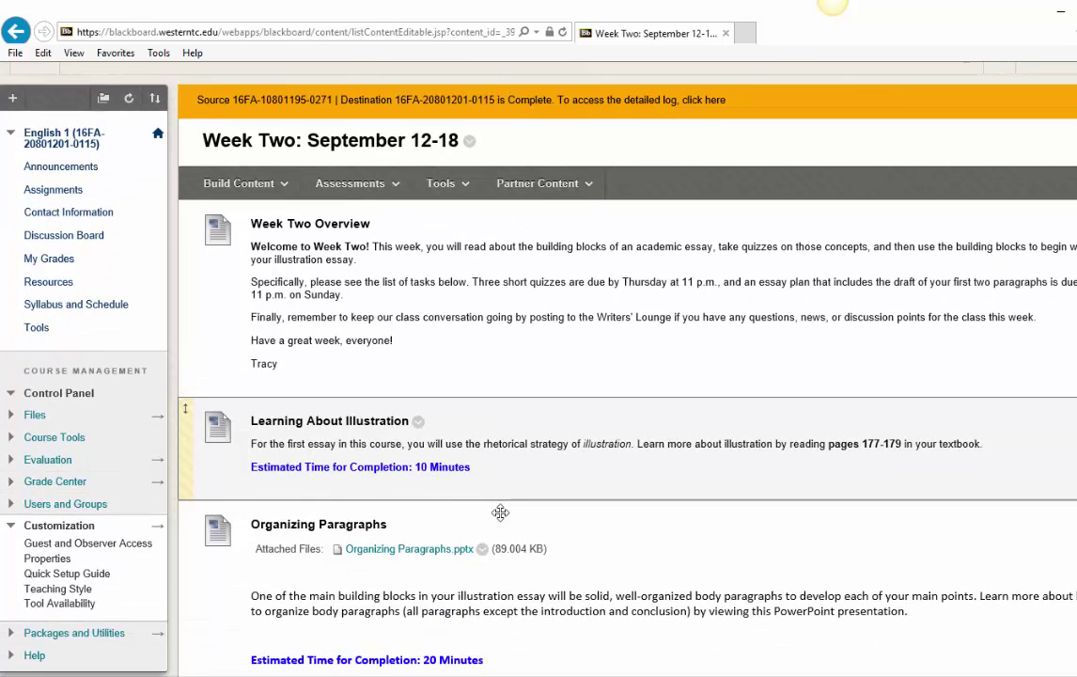
scroll(500, 512, down, 2)
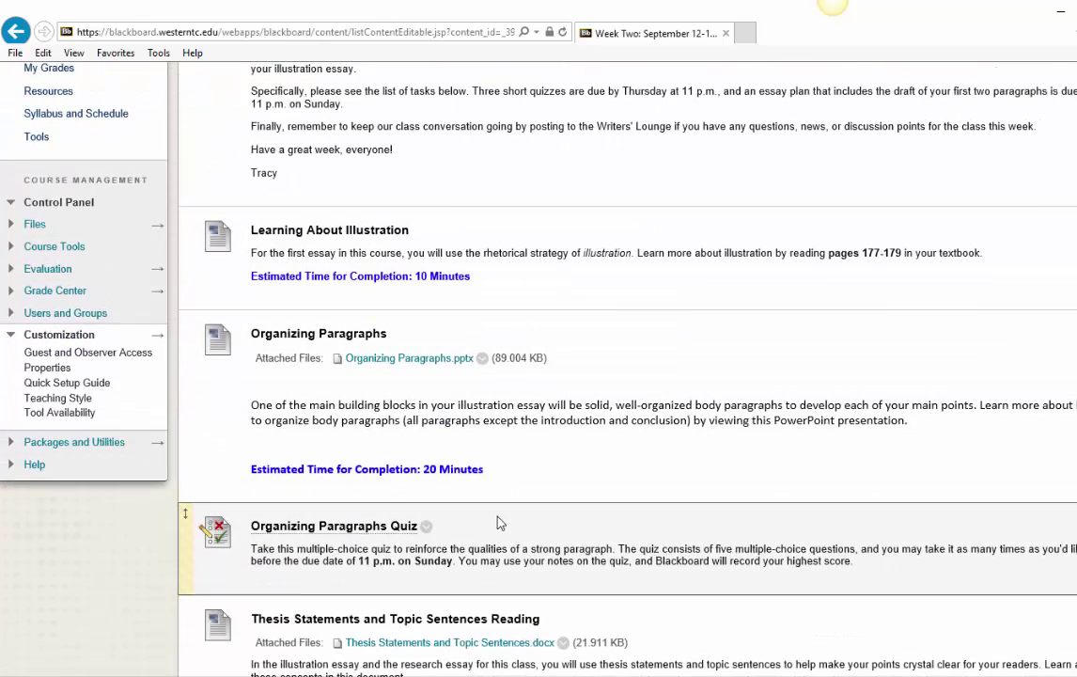
scroll(500, 517, up, 3)
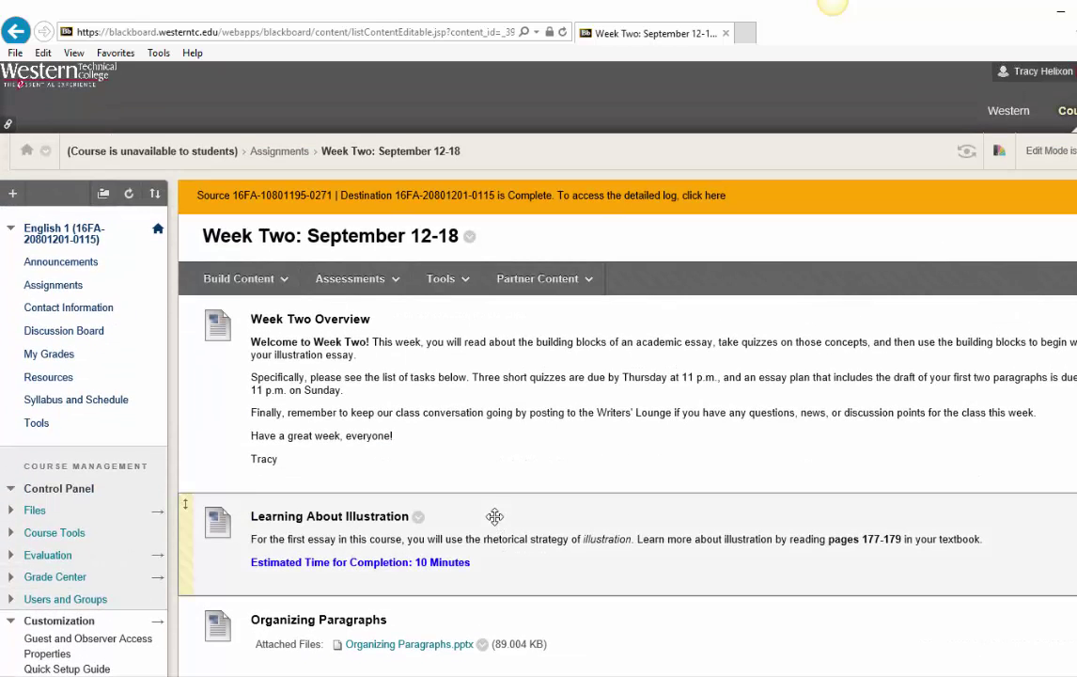
- Examine the content, assessment, tool and partner content types that can be added to the Week Two folder
click(276, 284)
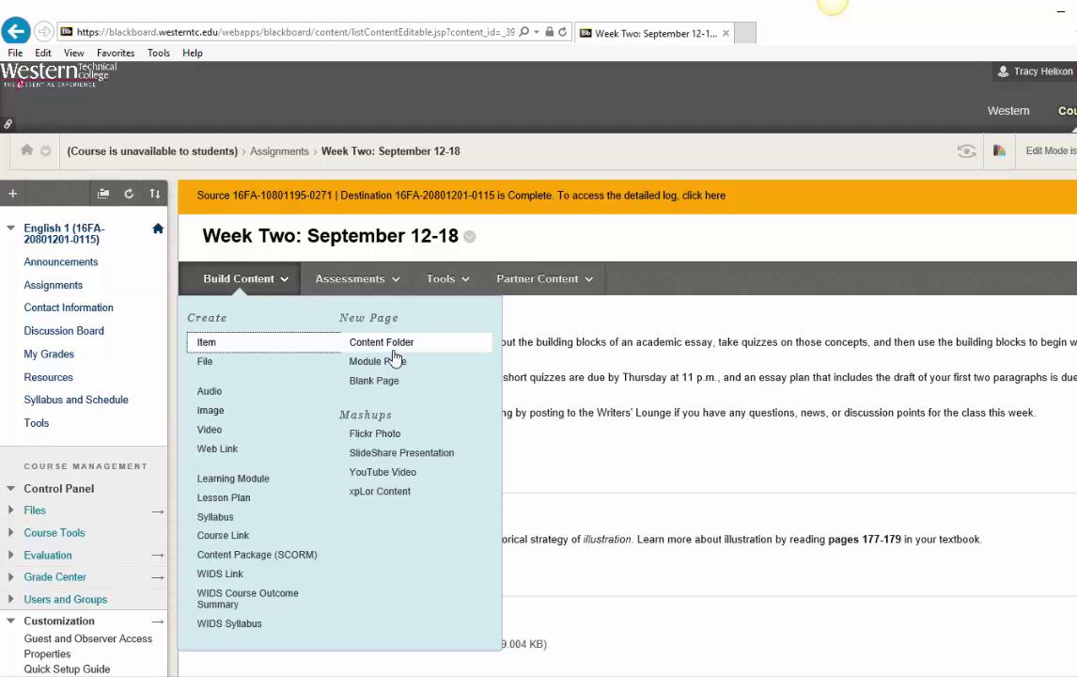
click(352, 278)
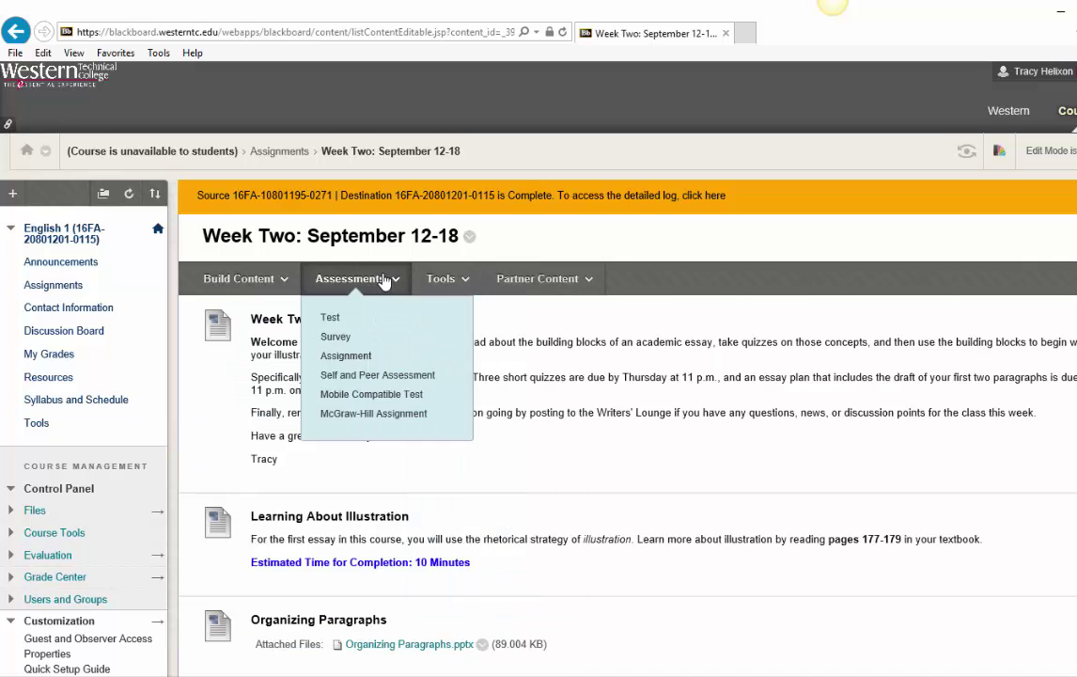
click(444, 280)
click(516, 280)
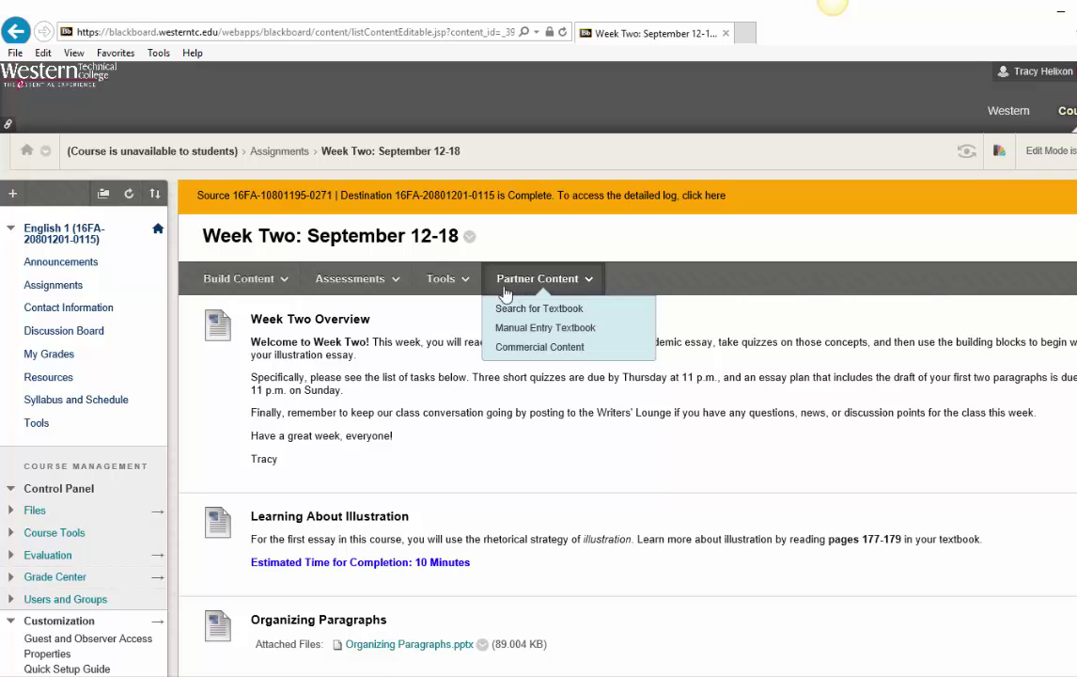
- Review the instructor and campus service entries under Contact Information, and open a blank form for creating a contact
click(79, 315)
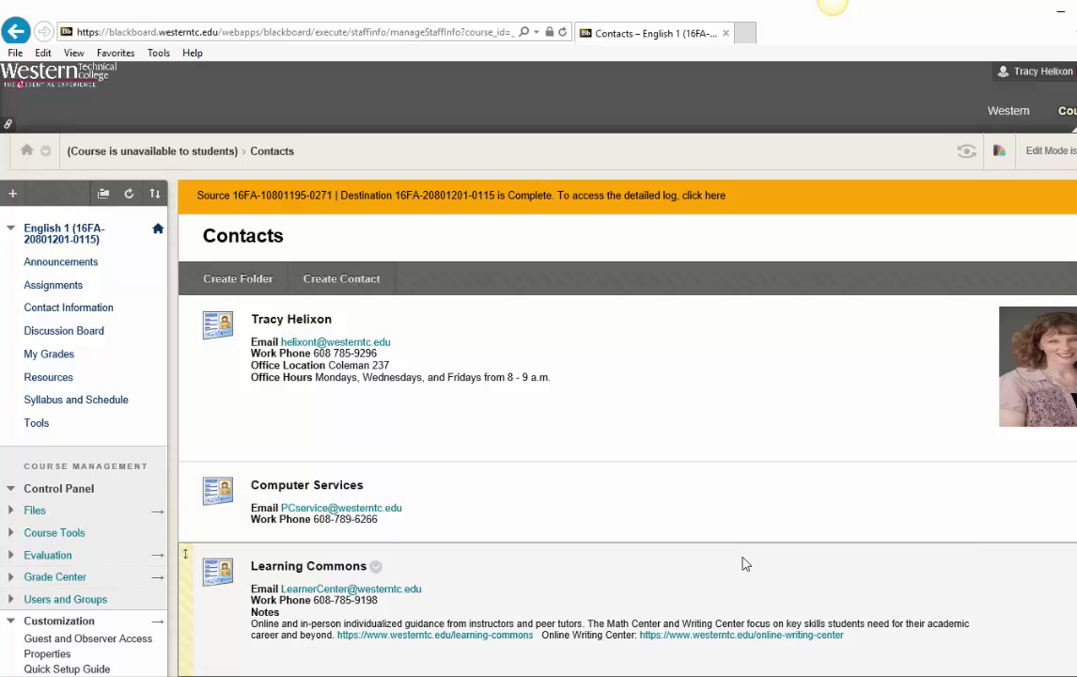
scroll(742, 563, down, 1)
scroll(743, 563, down, 1)
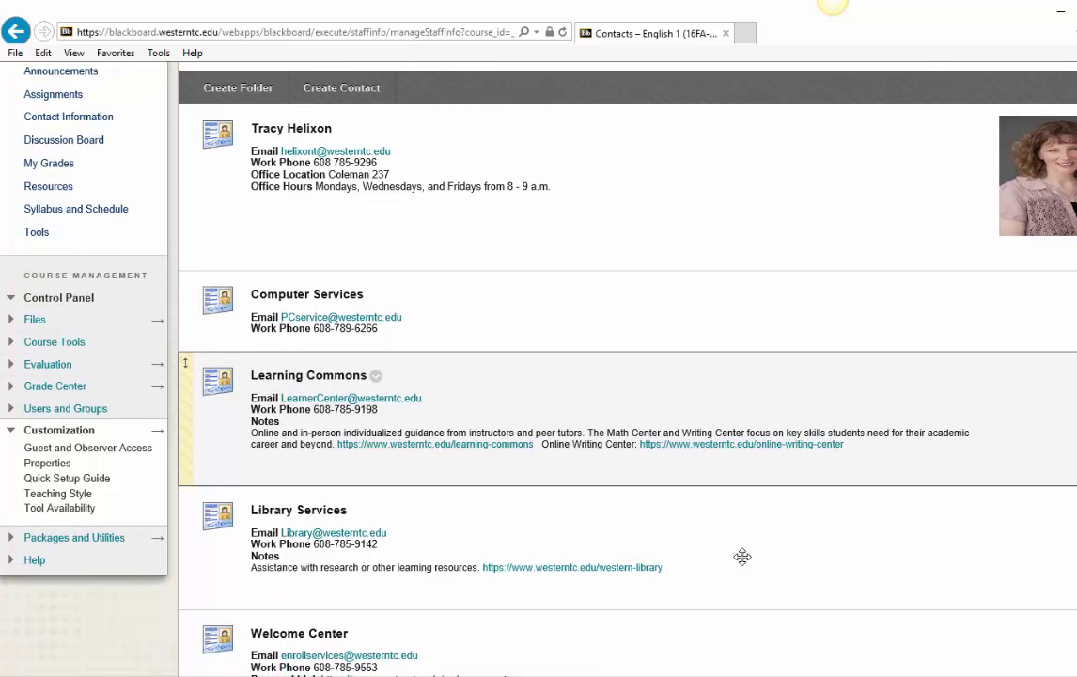
scroll(742, 557, down, 1)
scroll(743, 561, up, 1)
scroll(743, 562, up, 3)
scroll(745, 560, down, 1)
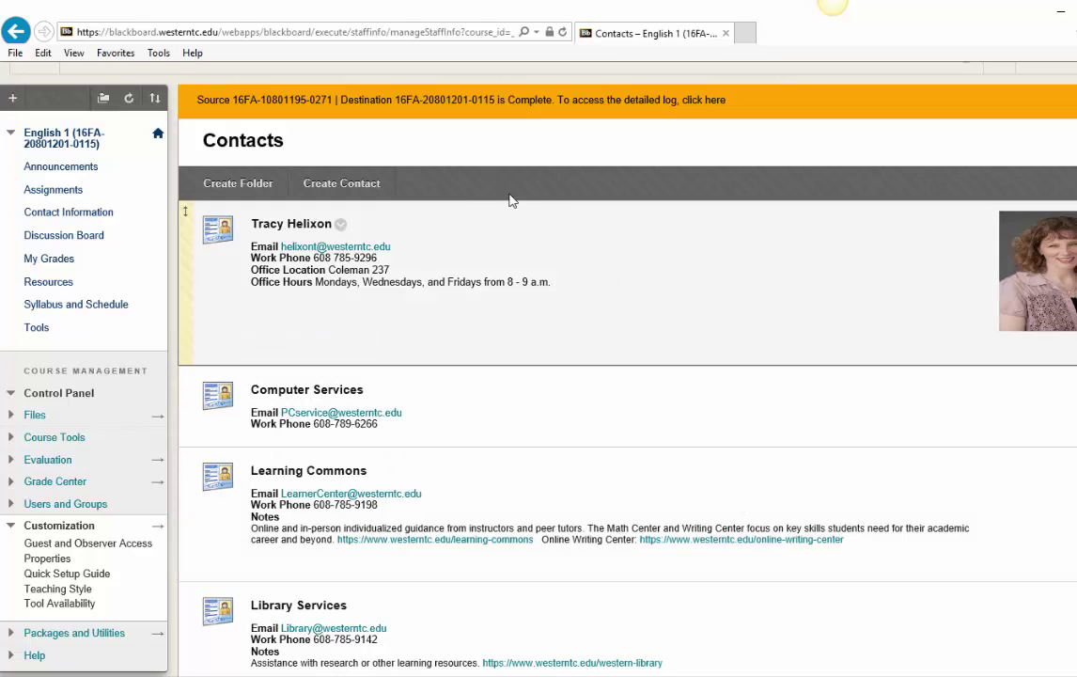
click(353, 189)
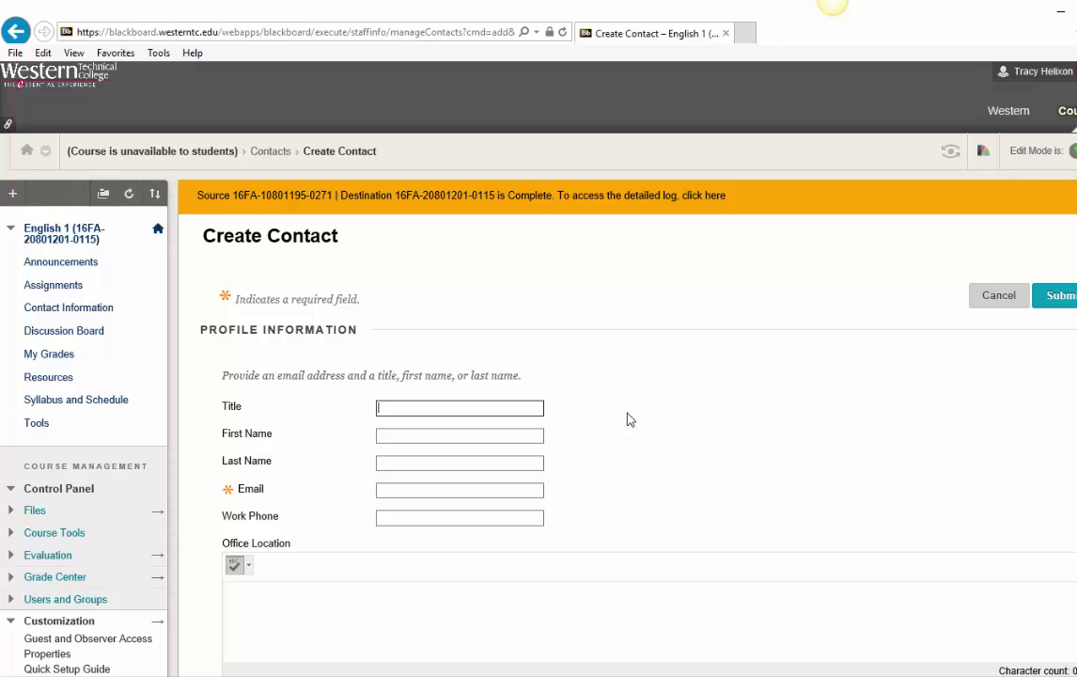
- View the course's My Grades page and the documents posted under Syllabus and Schedule
click(50, 358)
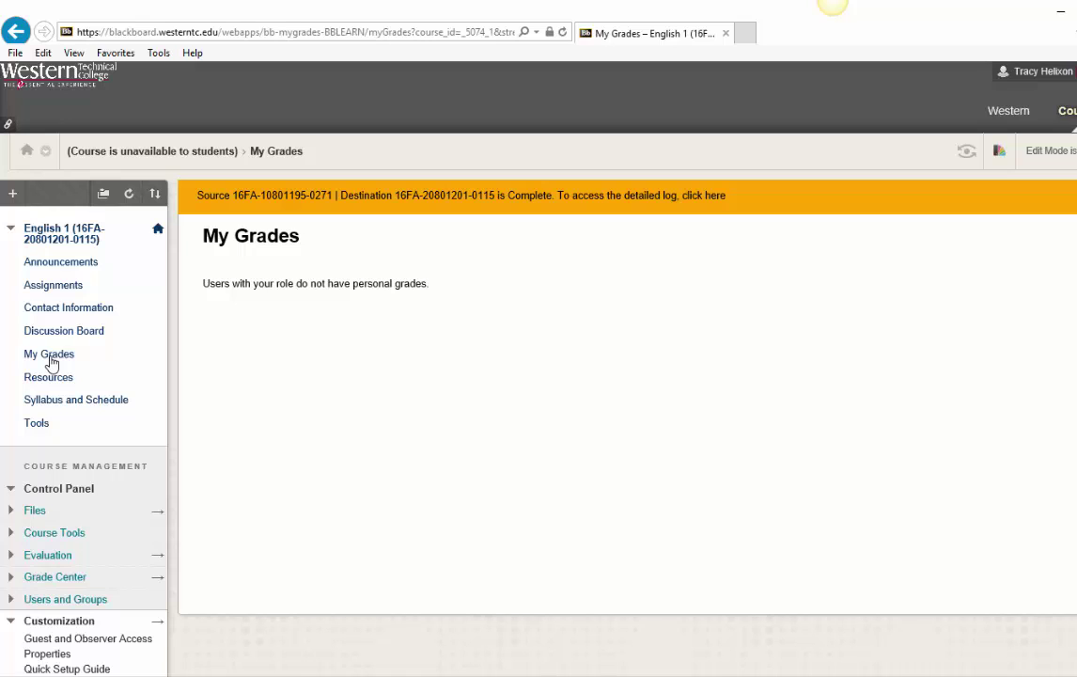
click(107, 406)
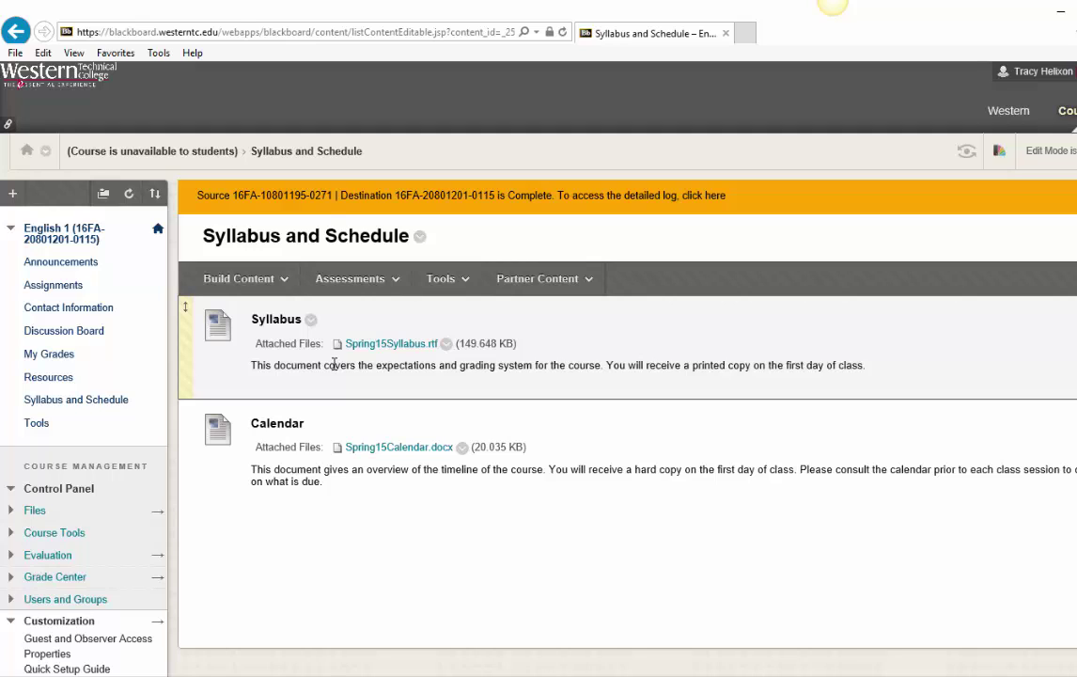
- Hide the Calendar link from students on the course's Tools page
click(36, 424)
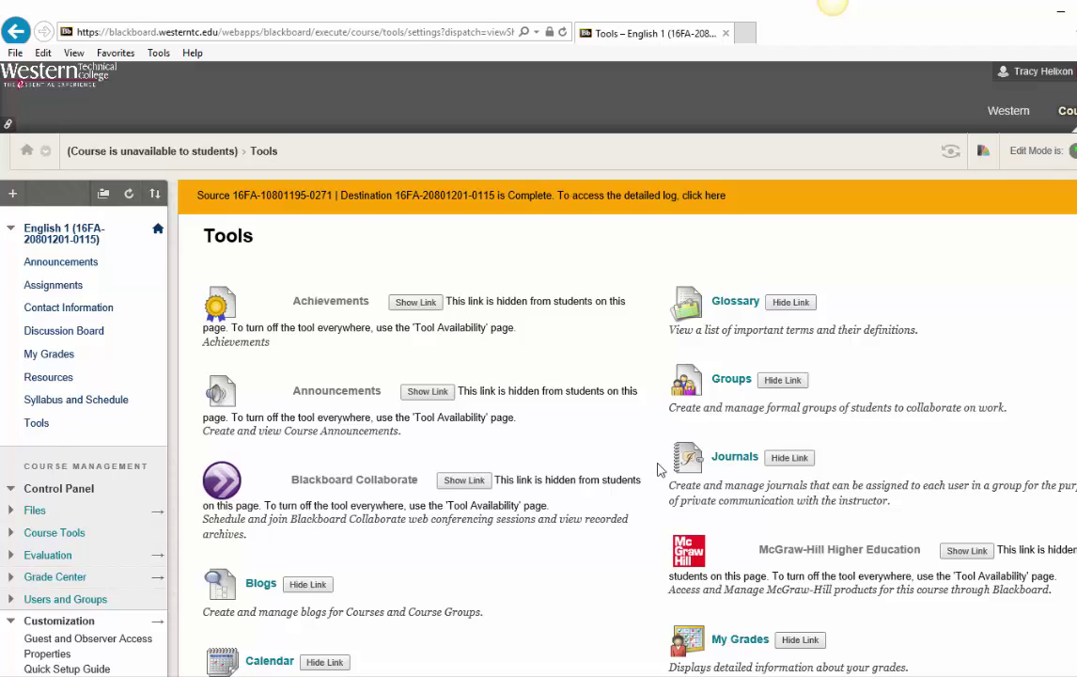
scroll(745, 582, down, 3)
scroll(738, 592, down, 2)
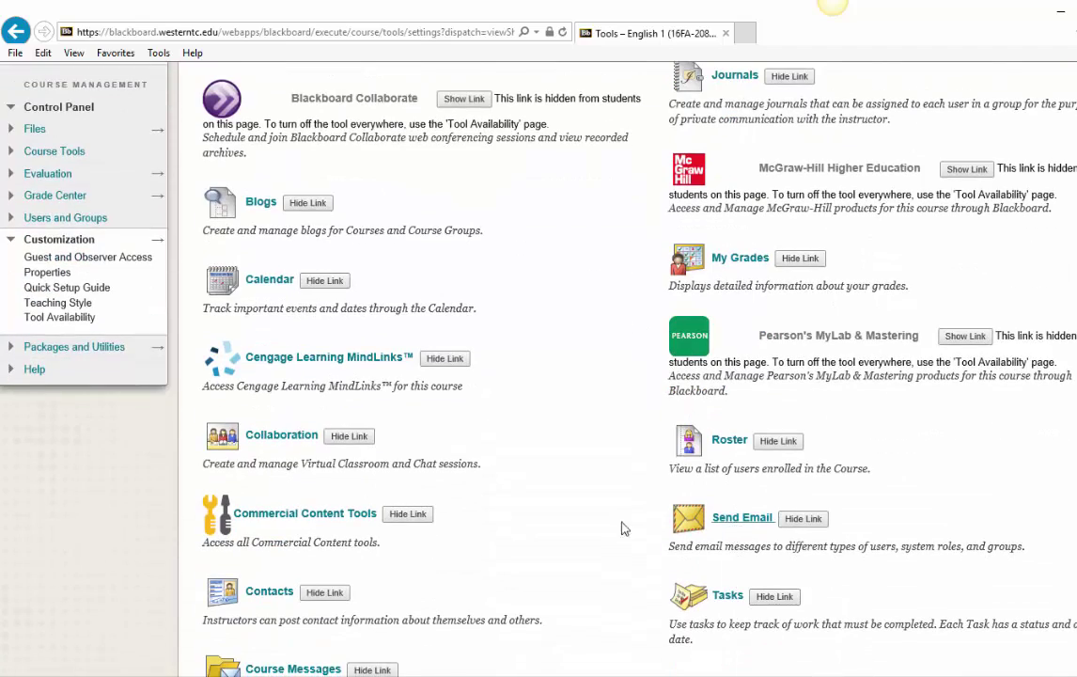
scroll(582, 521, up, 2)
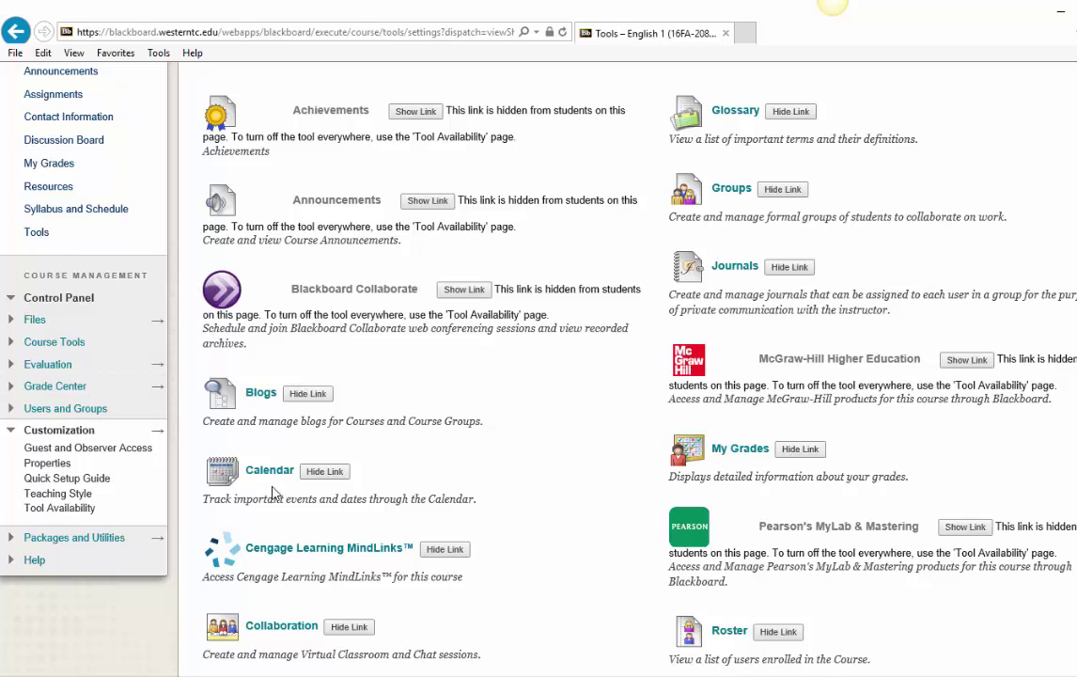
click(335, 475)
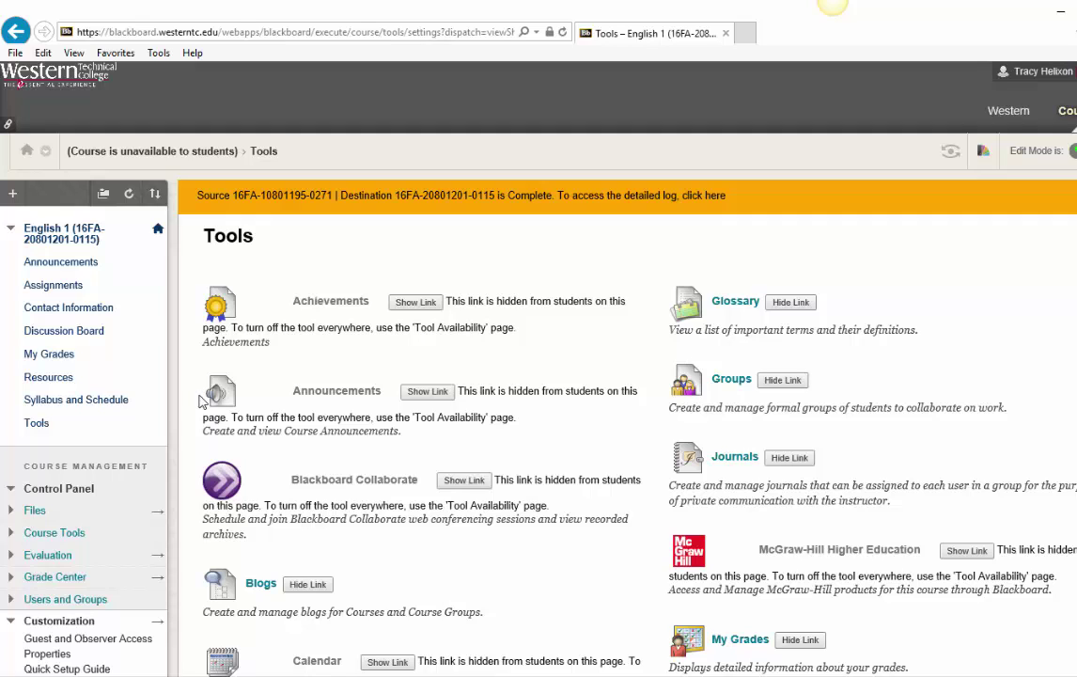
- View the course's Resources area and Discussion Board, and go back to the Announcements page
click(58, 377)
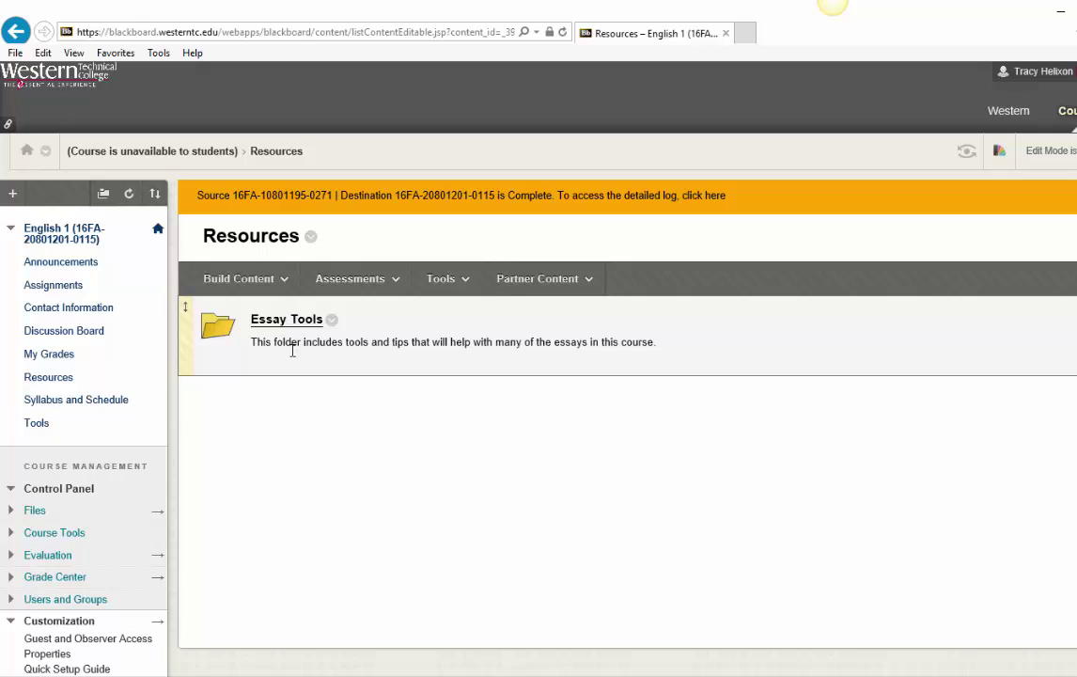
click(44, 338)
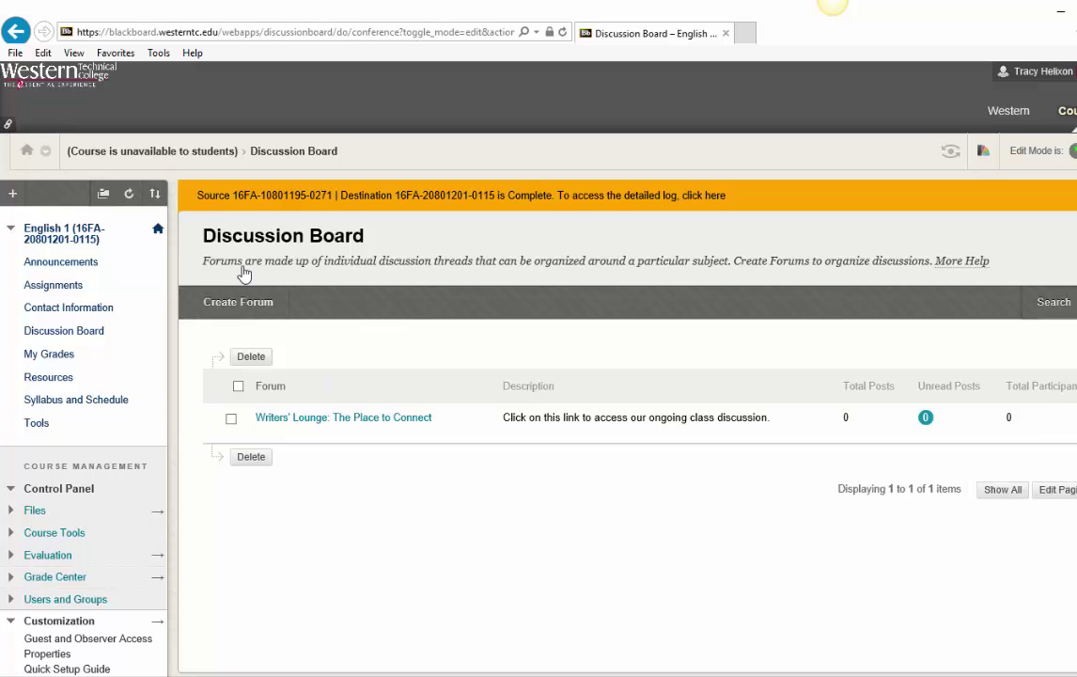
click(86, 265)
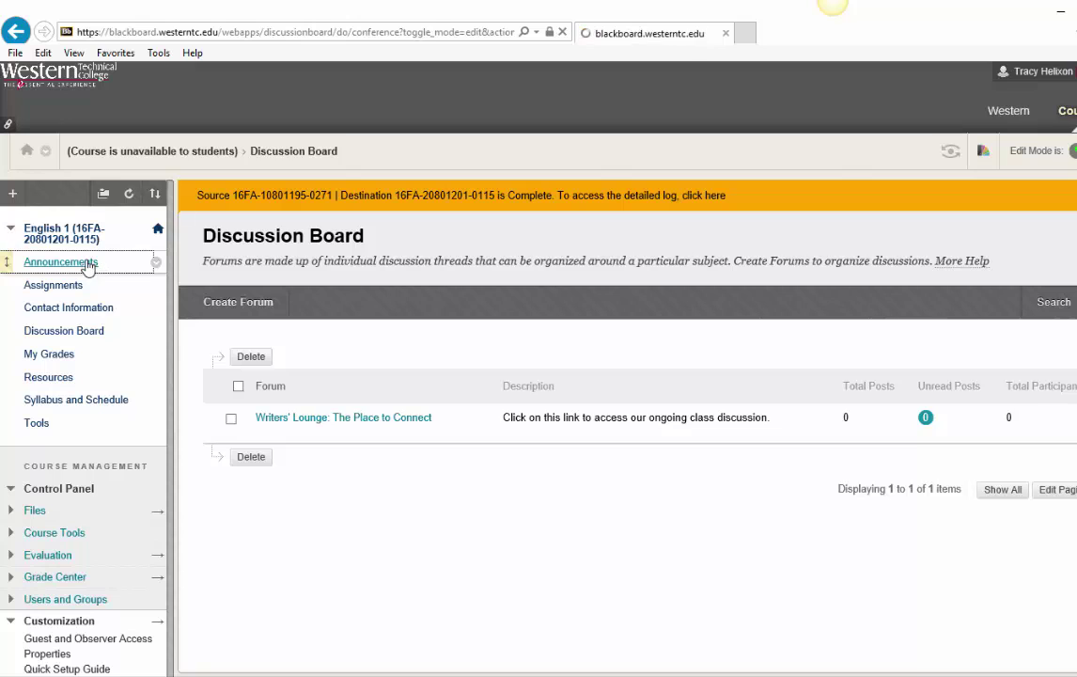